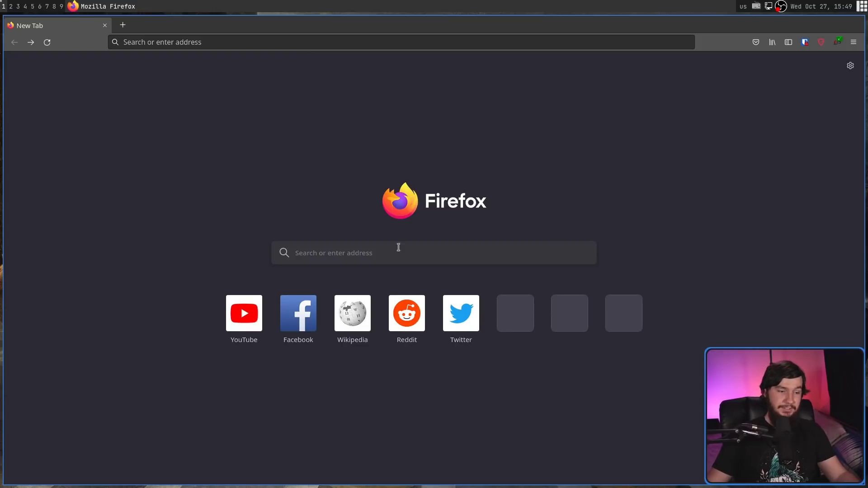
- Open the YouTube shortcut in a new tab, view it, and return to the new tab page
{"action": "right_click", "coordinate": [234, 306]}
{"action": "left_click", "coordinate": [261, 317]}
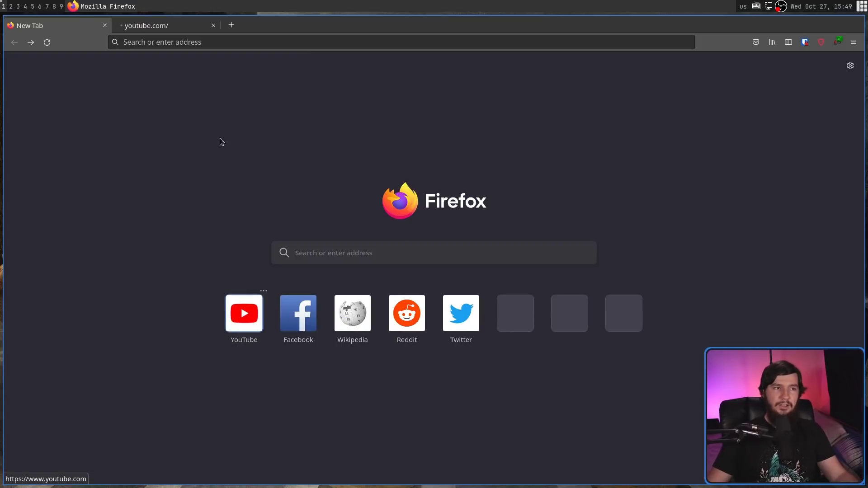
{"action": "left_click", "coordinate": [182, 26]}
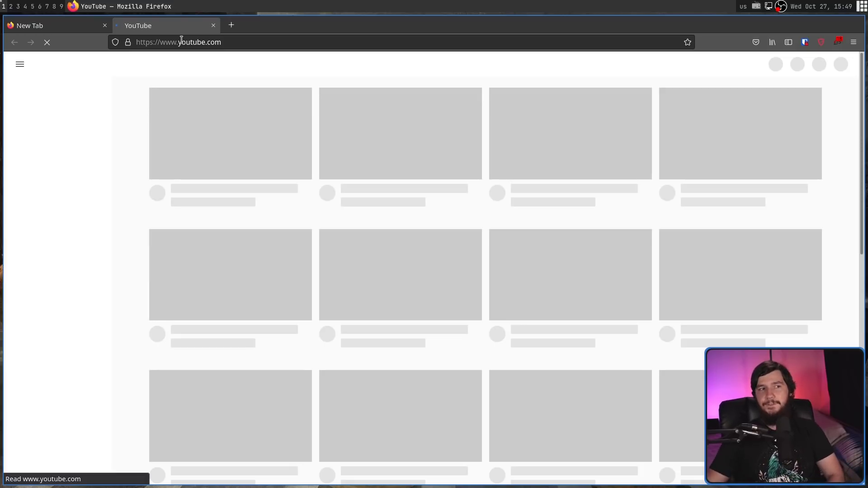
{"action": "left_click", "coordinate": [76, 27]}
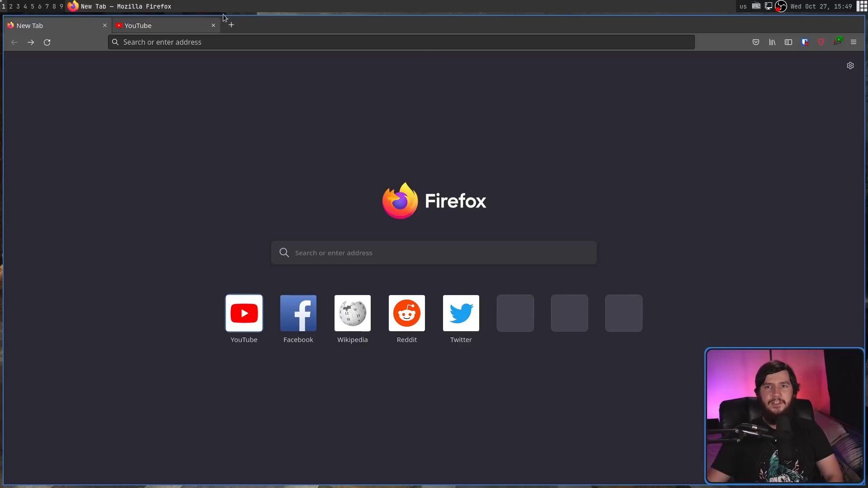
- Open Wikipedia in a new tab, enter English Wikipedia, and start a fresh empty tab
{"action": "right_click", "coordinate": [337, 320]}
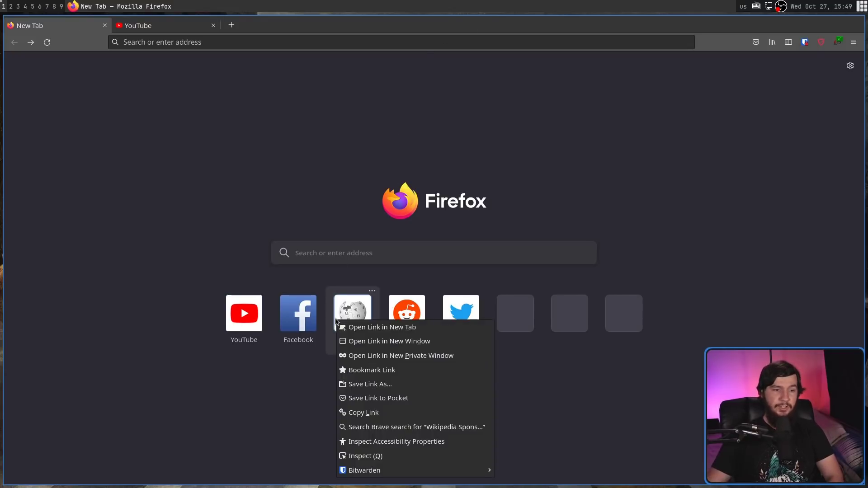
{"action": "left_click", "coordinate": [362, 327]}
{"action": "left_click", "coordinate": [185, 23]}
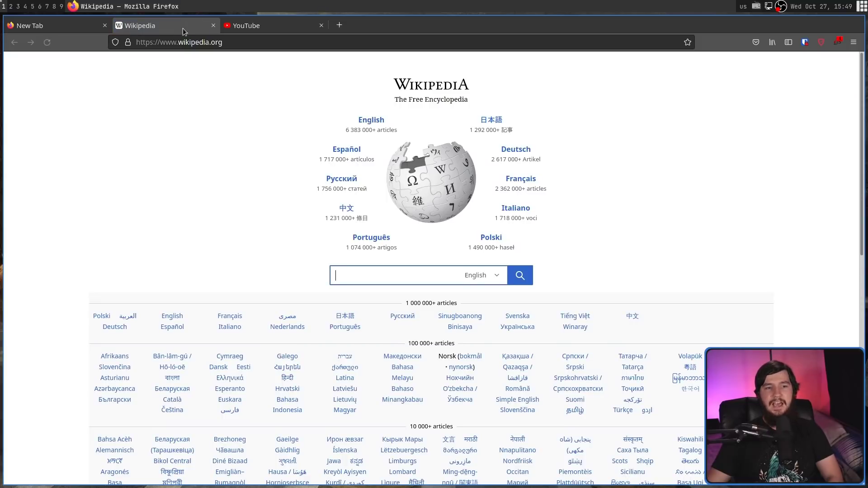
{"action": "left_click", "coordinate": [365, 128]}
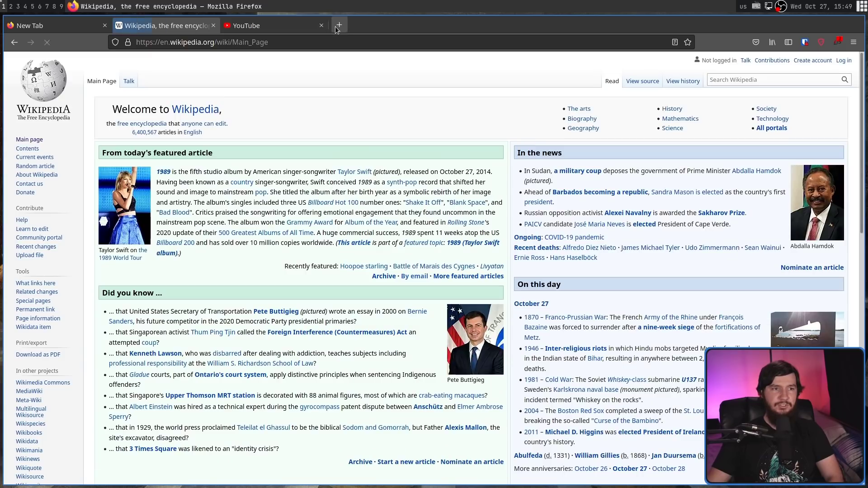
{"action": "left_click", "coordinate": [337, 26]}
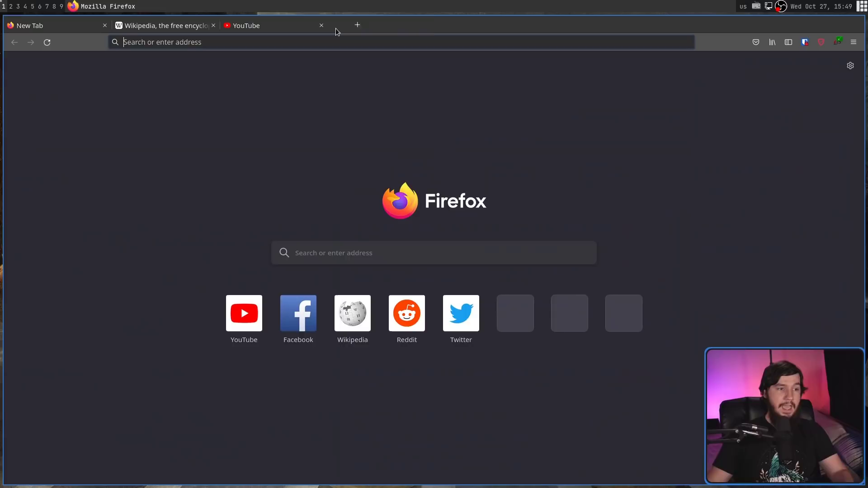
- Search for 'google', go to the Google homepage, and search for 'hello world'
{"action": "type", "text": "google"}
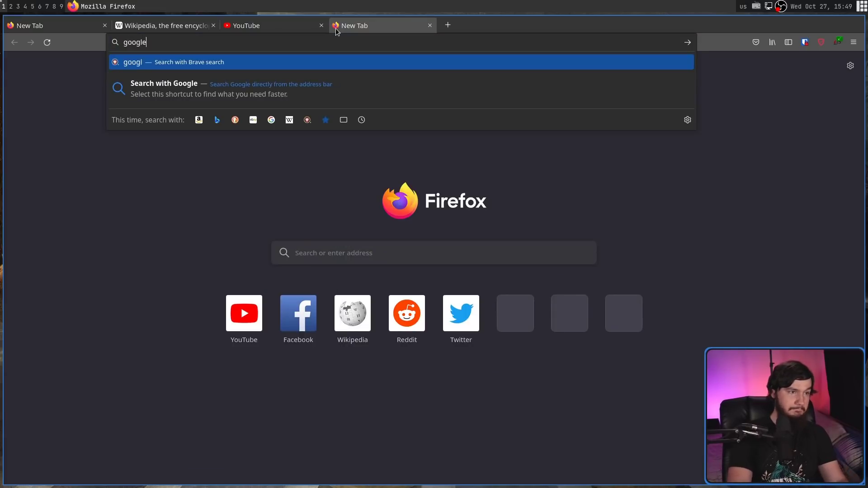
{"action": "key", "text": "Return"}
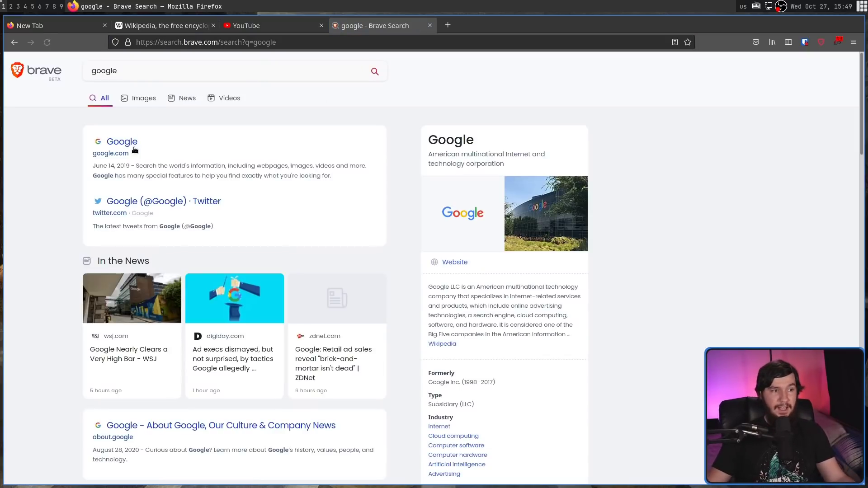
{"action": "left_click", "coordinate": [128, 144]}
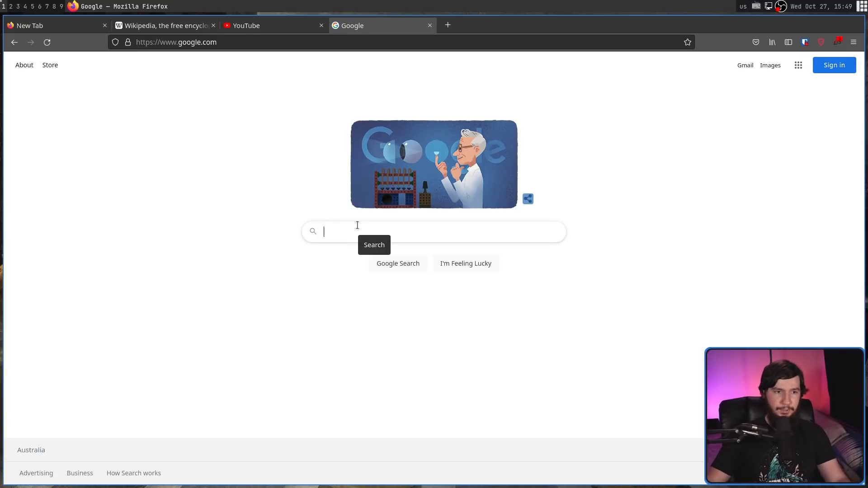
{"action": "type", "text": "hello"}
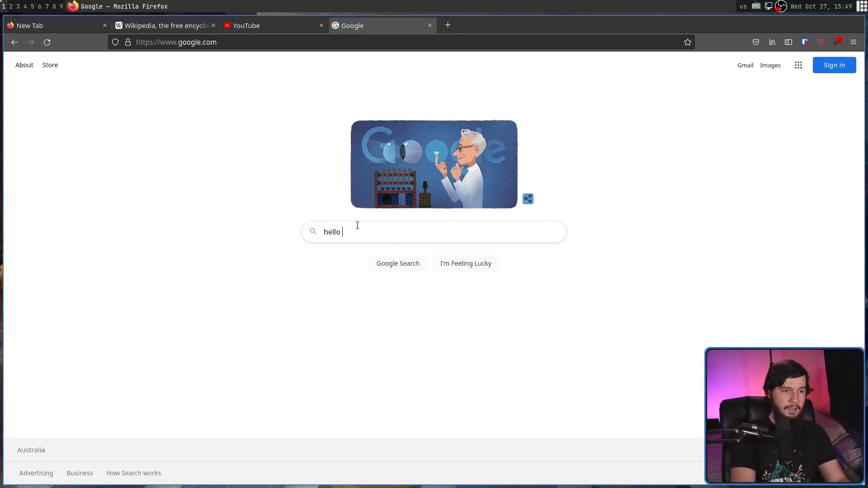
{"action": "type", "text": " world"}
{"action": "key", "text": "Return"}
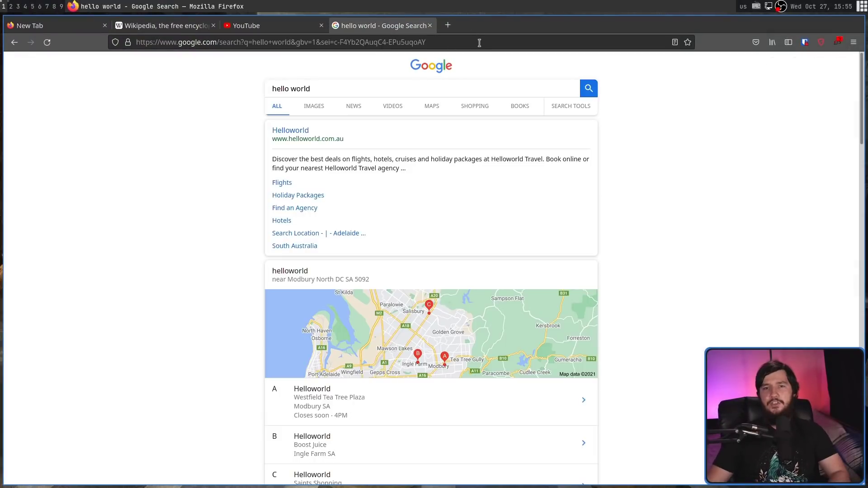
- Switch to the YouTube tab and dismiss the LibreJS extension's context menu unchanged
{"action": "left_click", "coordinate": [285, 32]}
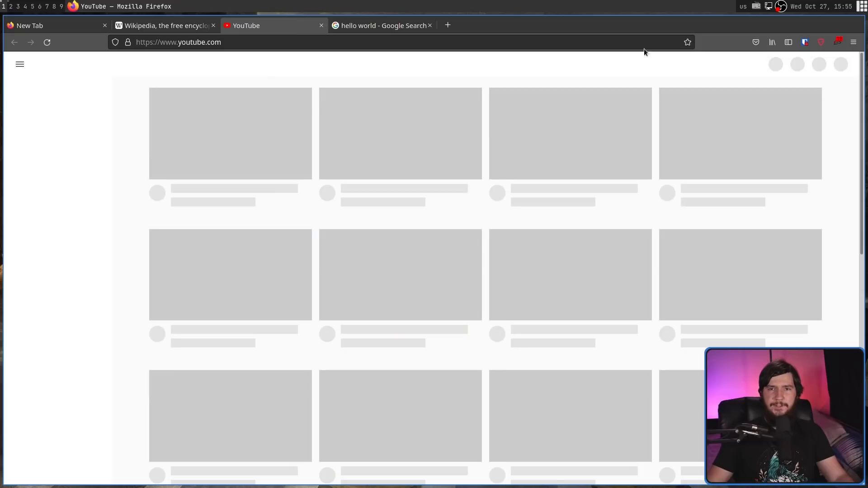
{"action": "right_click", "coordinate": [839, 45]}
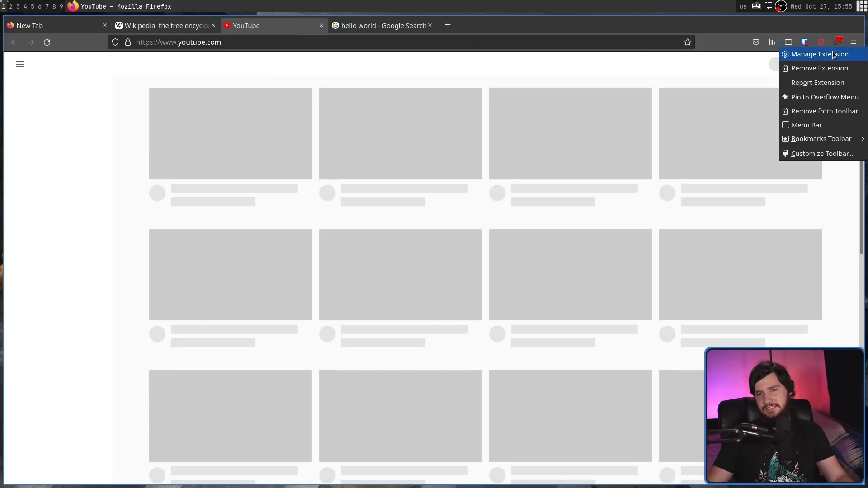
{"action": "left_click", "coordinate": [663, 79]}
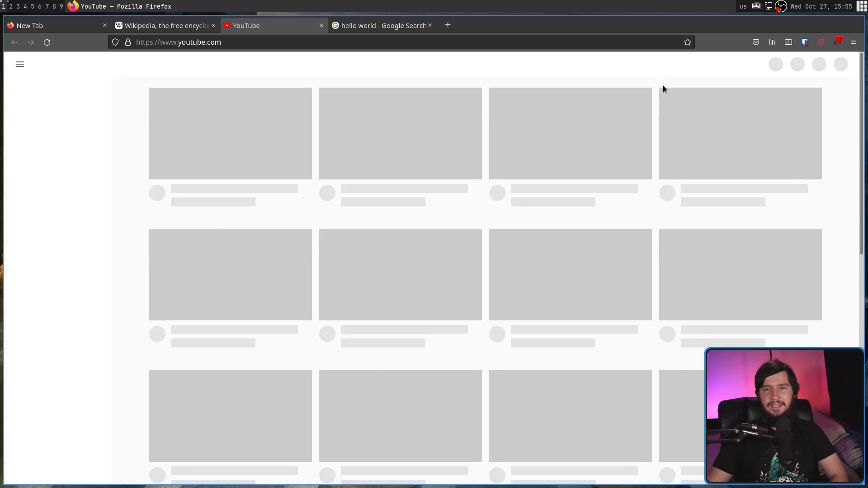
- Open the LibreJS report for youtube.com and scroll through its accepted and blocked scripts
{"action": "left_click", "coordinate": [837, 43]}
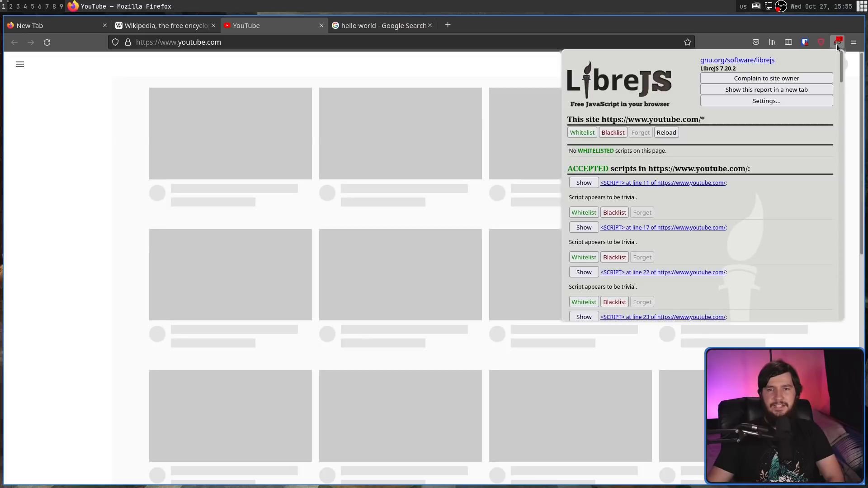
{"action": "scroll", "coordinate": [841, 75], "scroll_direction": "down", "scroll_amount": 10}
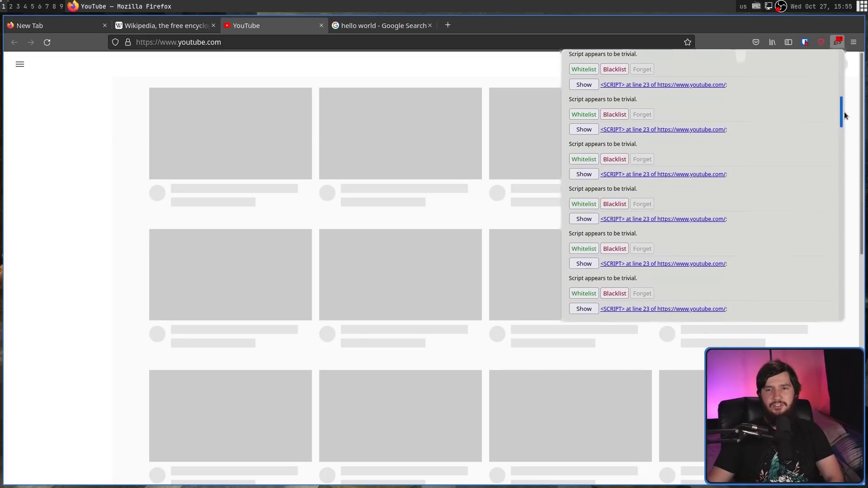
{"action": "left_click_drag", "start_coordinate": [841, 171], "coordinate": [841, 42]}
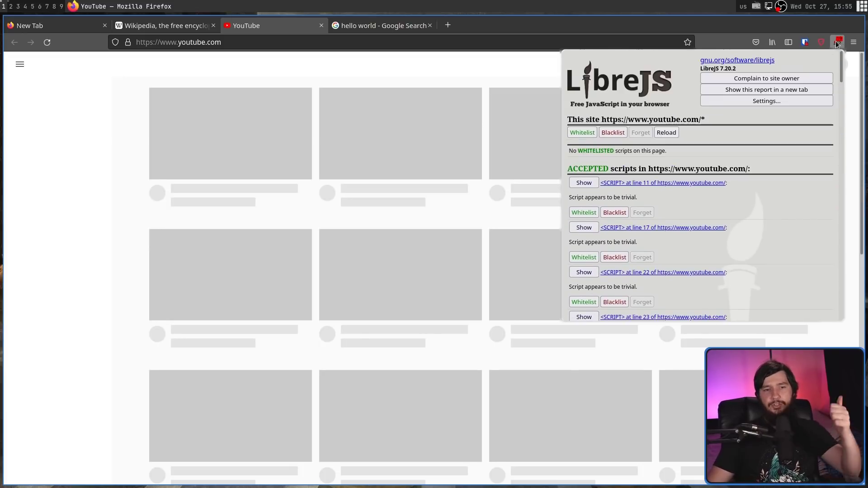
{"action": "scroll", "coordinate": [790, 61], "scroll_direction": "down", "scroll_amount": 1}
{"action": "scroll", "coordinate": [805, 62], "scroll_direction": "up", "scroll_amount": 1}
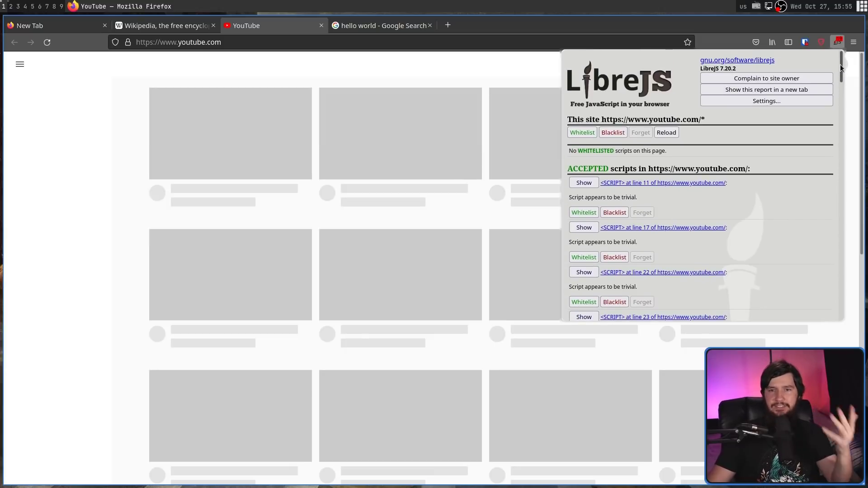
{"action": "left_click_drag", "start_coordinate": [842, 72], "coordinate": [837, 205]}
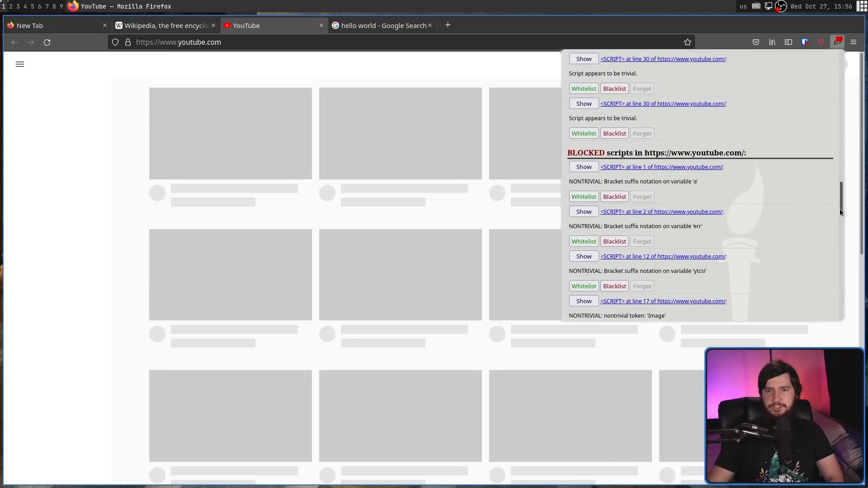
{"action": "left_click_drag", "start_coordinate": [842, 202], "coordinate": [818, 69]}
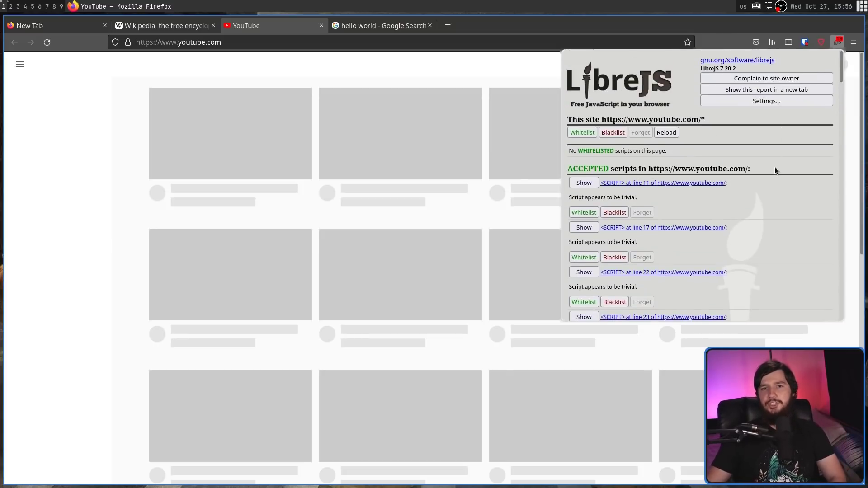
{"action": "scroll", "coordinate": [769, 174], "scroll_direction": "down", "scroll_amount": 15}
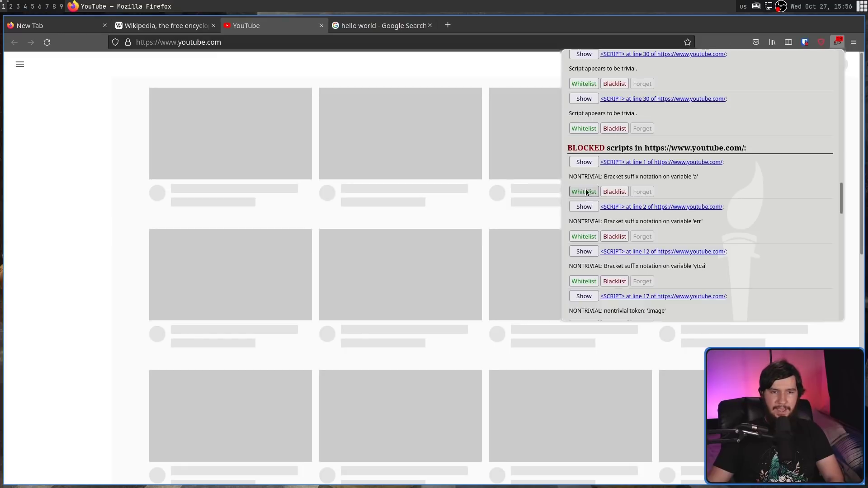
- Whitelist the blocked line 1 script, view its source, and reload the page
{"action": "left_click", "coordinate": [594, 193]}
{"action": "scroll", "coordinate": [669, 175], "scroll_direction": "up", "scroll_amount": 15}
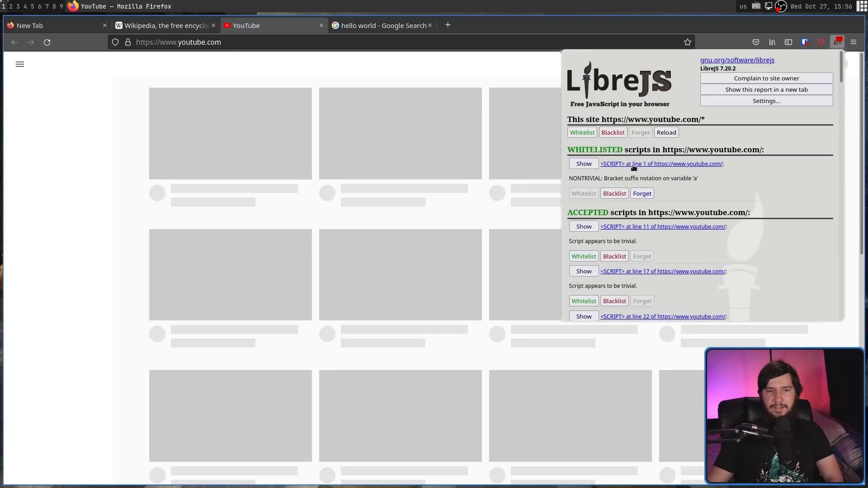
{"action": "left_click", "coordinate": [583, 164]}
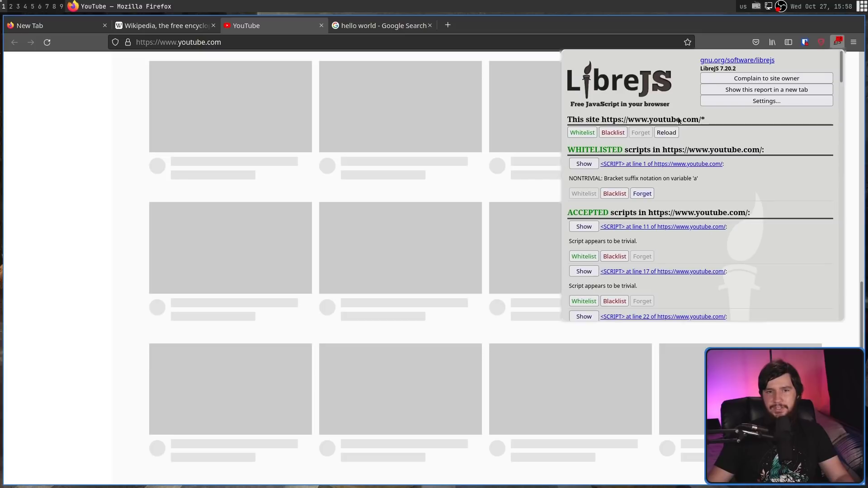
{"action": "left_click", "coordinate": [671, 134]}
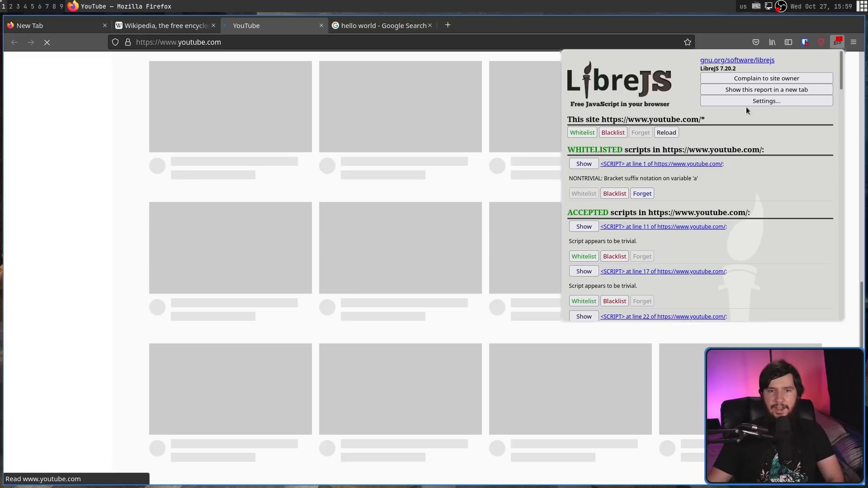
- Scroll through the rest of the LibreJS script report and close it
{"action": "scroll", "coordinate": [718, 131], "scroll_direction": "down", "scroll_amount": 10}
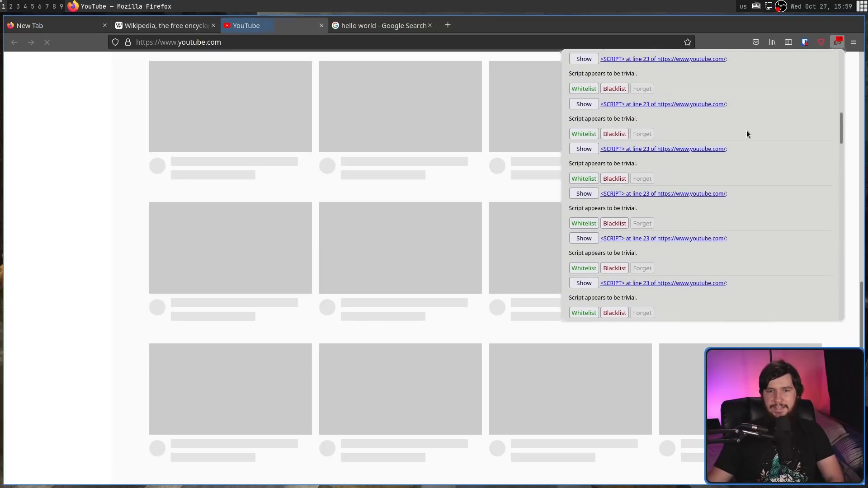
{"action": "scroll", "coordinate": [759, 132], "scroll_direction": "down", "scroll_amount": 5}
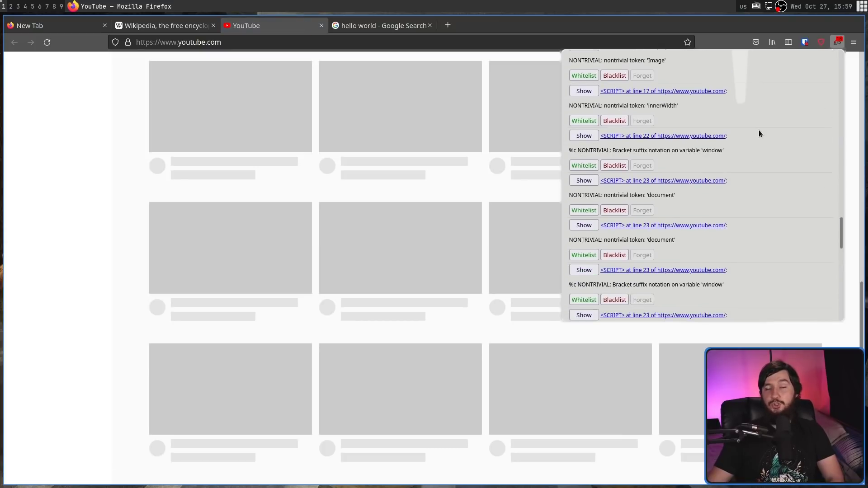
{"action": "scroll", "coordinate": [758, 131], "scroll_direction": "down", "scroll_amount": 3}
{"action": "key", "text": "Escape"}
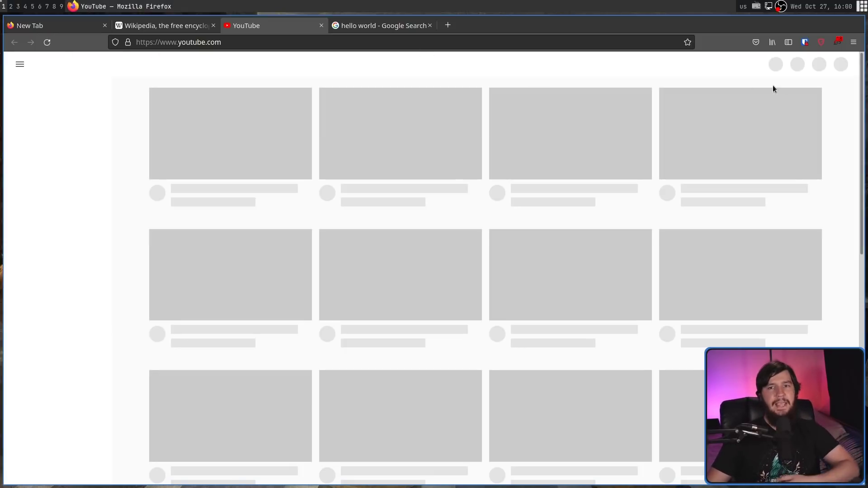
- Whitelist all of youtube.com from the LibreJS report, close it, and reload YouTube
{"action": "left_click", "coordinate": [836, 43]}
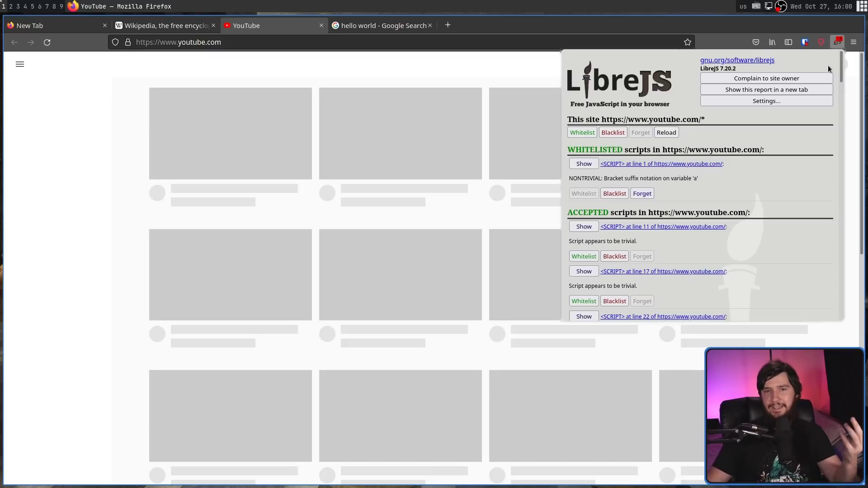
{"action": "left_click", "coordinate": [582, 132]}
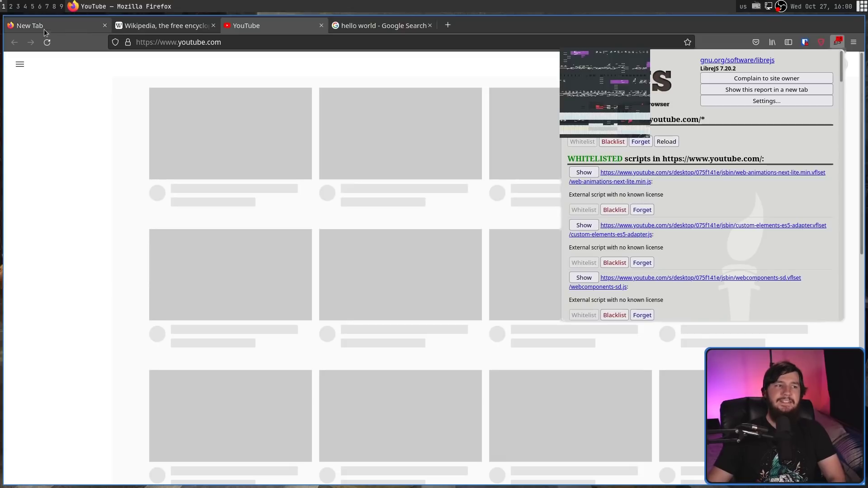
{"action": "left_click", "coordinate": [68, 44]}
{"action": "left_click", "coordinate": [47, 43]}
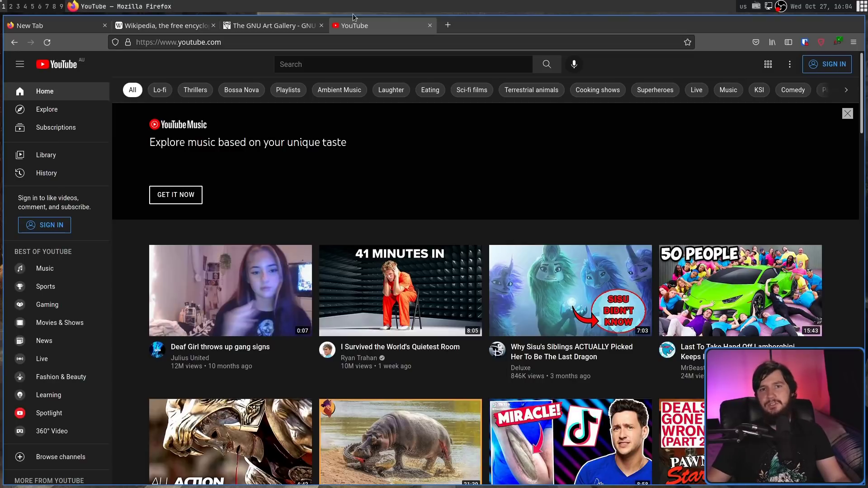
- Open LibreJS settings and select the youtube.com/* and inline YouTube script whitelist entries
{"action": "left_click", "coordinate": [838, 43]}
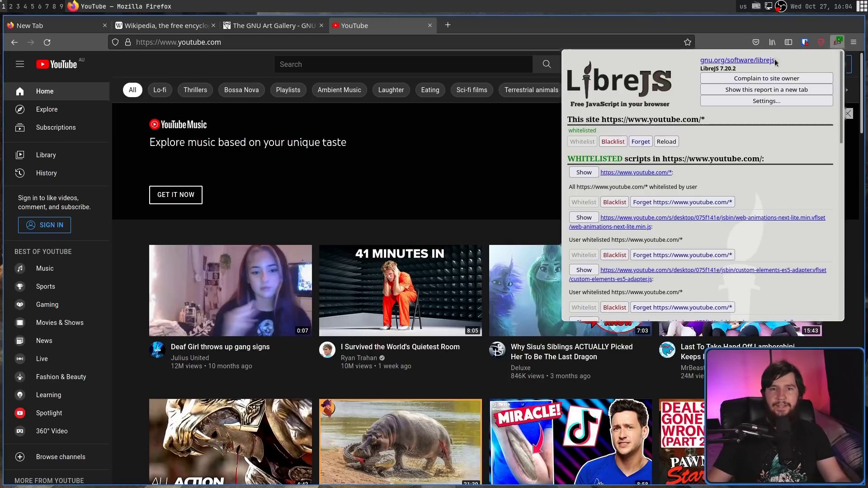
{"action": "left_click", "coordinate": [748, 101]}
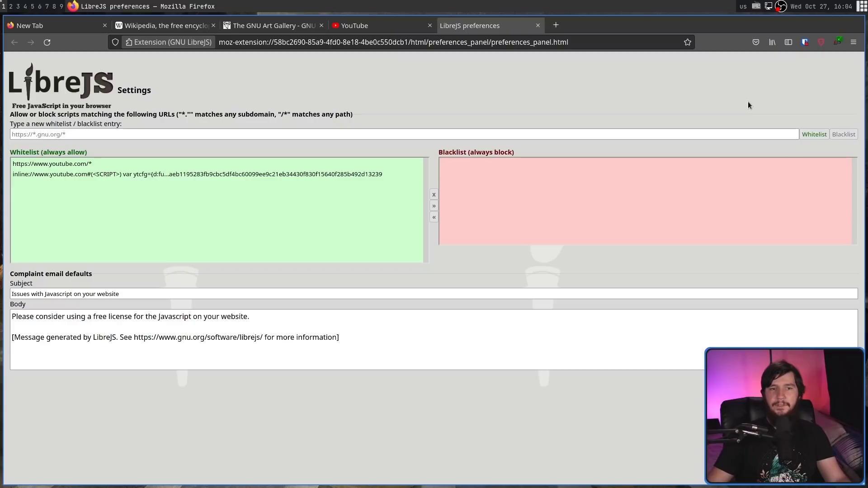
{"action": "left_click", "coordinate": [181, 174]}
{"action": "key", "text": "Up"}
{"action": "left_click", "coordinate": [87, 174]}
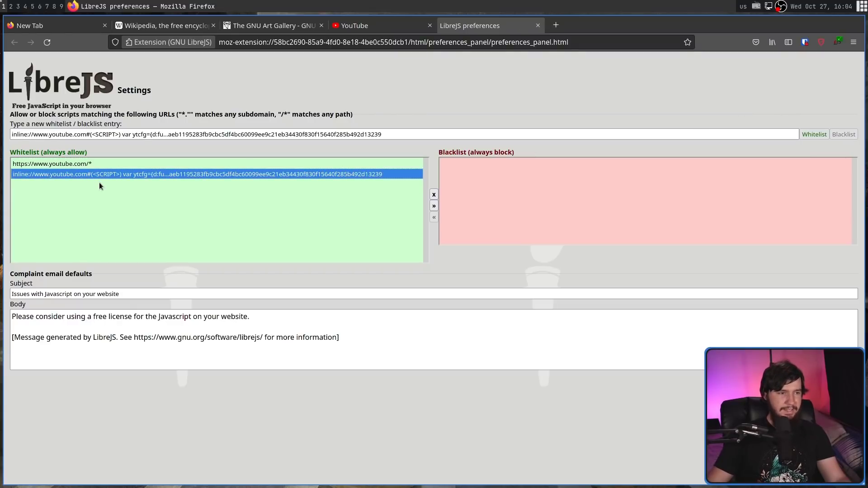
- Repeatedly select and deselect the default complaint email body text
{"action": "left_click", "coordinate": [365, 338]}
{"action": "key", "text": "ctrl+a"}
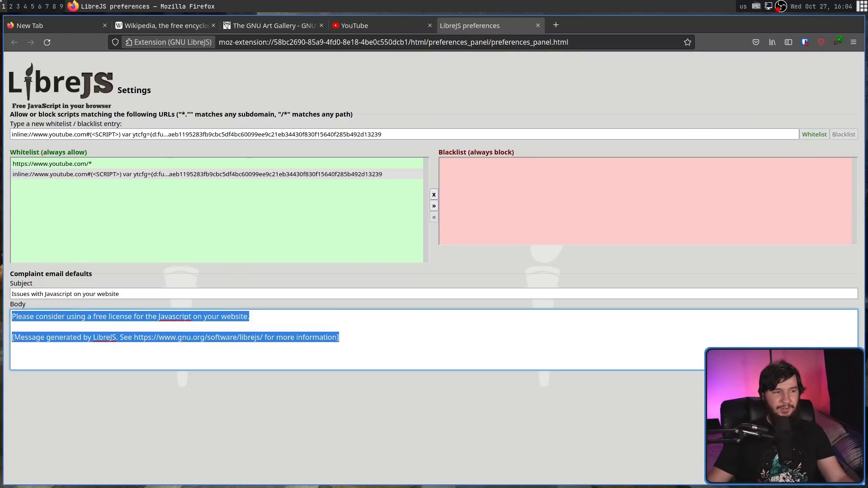
{"action": "left_click", "coordinate": [368, 341]}
{"action": "key", "text": "ctrl+a"}
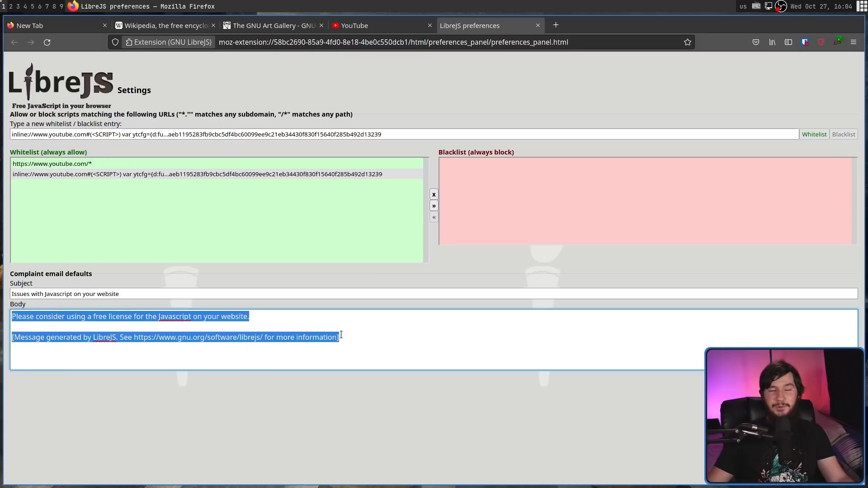
{"action": "left_click", "coordinate": [389, 340]}
{"action": "key", "text": "ctrl+a"}
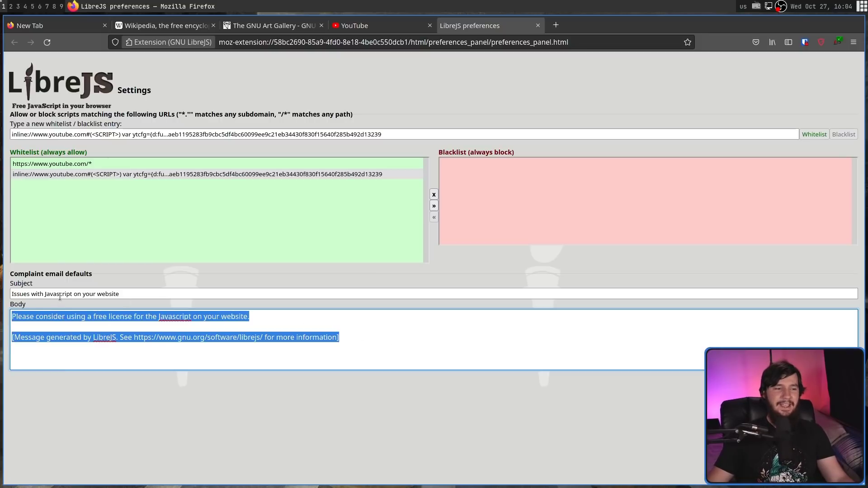
{"action": "left_click", "coordinate": [362, 344]}
{"action": "key", "text": "ctrl+a"}
{"action": "left_click", "coordinate": [372, 335]}
{"action": "left_click_drag", "start_coordinate": [227, 331], "coordinate": [34, 301]}
{"action": "left_click", "coordinate": [351, 331]}
{"action": "left_click_drag", "start_coordinate": [371, 338], "coordinate": [4, 312]}
{"action": "left_click", "coordinate": [226, 329]}
{"action": "left_click_drag", "start_coordinate": [386, 341], "coordinate": [60, 311]}
{"action": "left_click", "coordinate": [334, 331]}
{"action": "left_click_drag", "start_coordinate": [384, 341], "coordinate": [18, 314]}
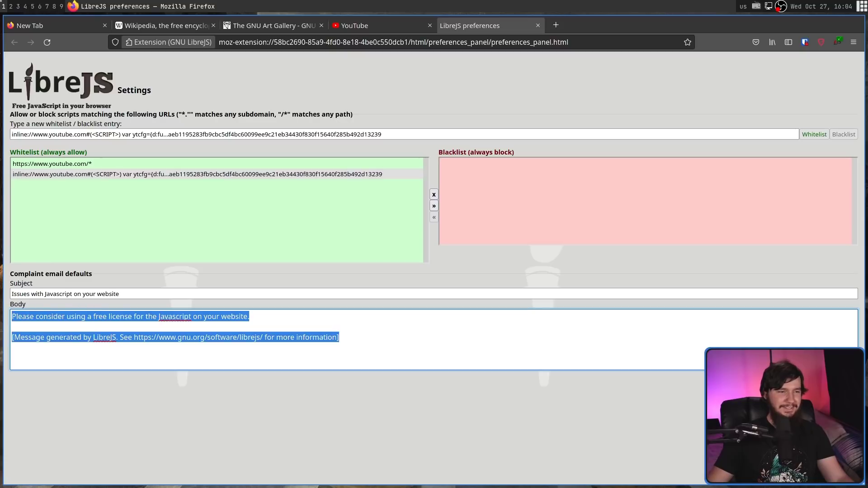
{"action": "left_click", "coordinate": [268, 321]}
{"action": "left_click_drag", "start_coordinate": [363, 343], "coordinate": [64, 298]}
{"action": "left_click", "coordinate": [374, 347]}
{"action": "left_click_drag", "start_coordinate": [374, 347], "coordinate": [17, 307]}
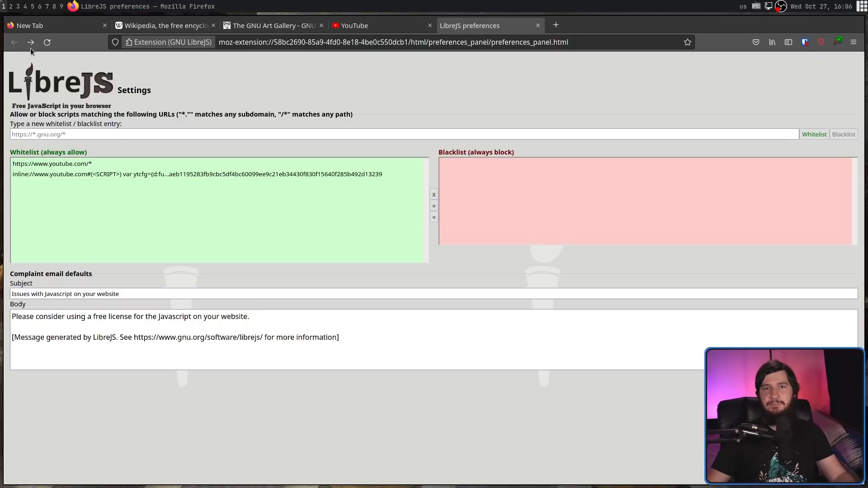
{"action": "left_click", "coordinate": [585, 36]}
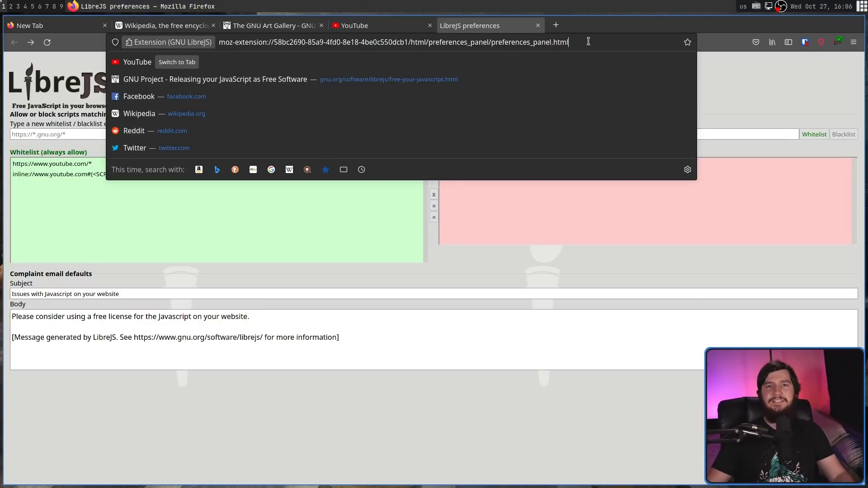
{"action": "type", "text": "https://www.gnu.org/software/librejs/free-your-javascript.html"}
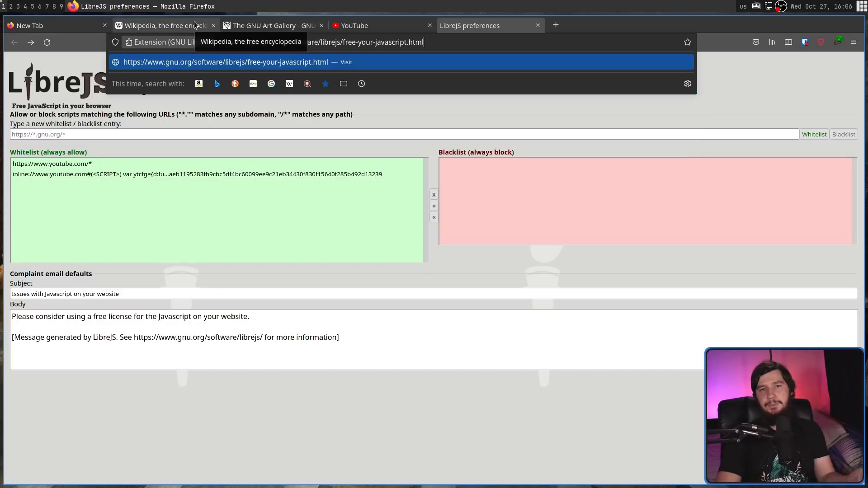
{"action": "key", "text": "Return"}
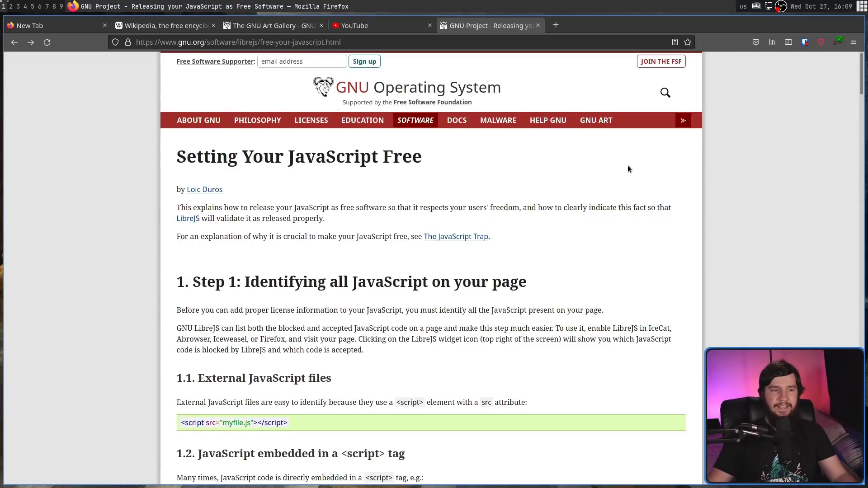
- Scroll into the GNU guide, highlighting and then clearing a code block
{"action": "scroll", "coordinate": [401, 196], "scroll_direction": "down", "scroll_amount": 5}
{"action": "left_click_drag", "start_coordinate": [287, 245], "coordinate": [180, 185]}
{"action": "scroll", "coordinate": [274, 236], "scroll_direction": "down", "scroll_amount": 3}
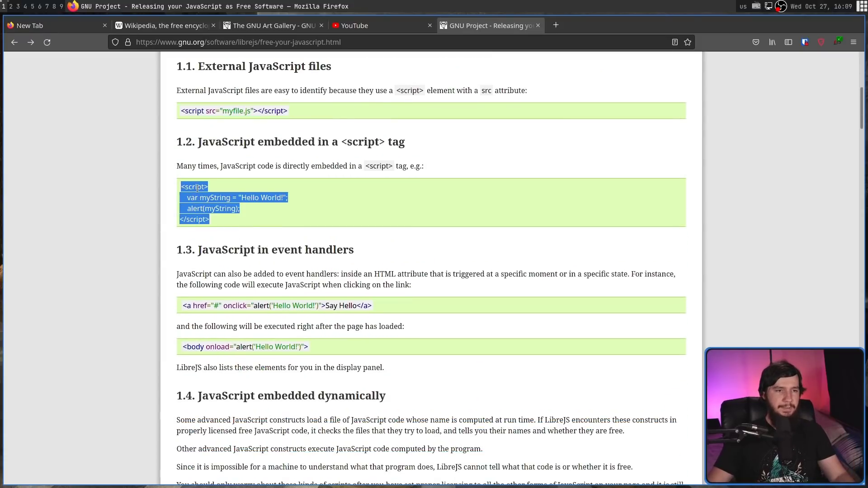
{"action": "left_click", "coordinate": [348, 212]}
{"action": "scroll", "coordinate": [436, 219], "scroll_direction": "down", "scroll_amount": 3}
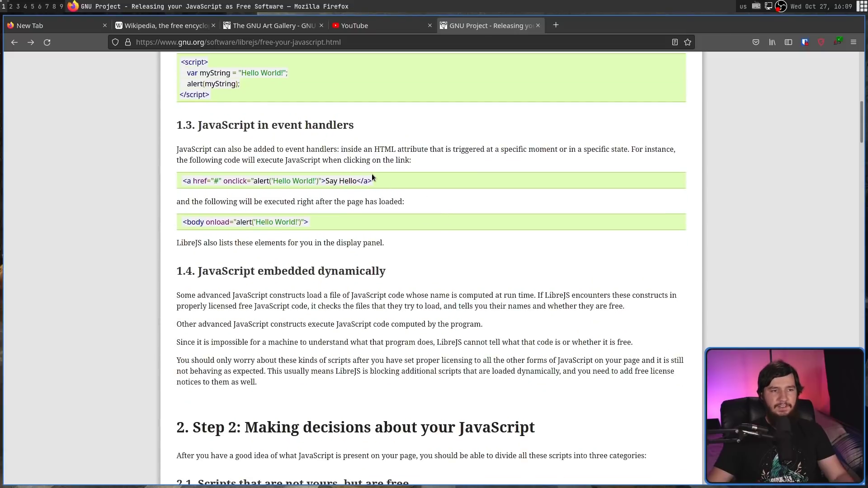
{"action": "scroll", "coordinate": [430, 213], "scroll_direction": "down", "scroll_amount": 3}
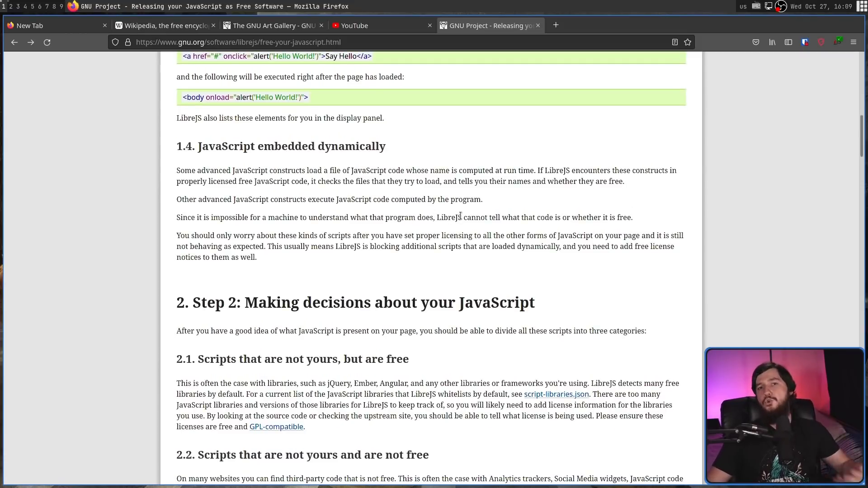
- Continue down to Step 3, Adding license information, highlighting headings along the way
{"action": "scroll", "coordinate": [471, 217], "scroll_direction": "down", "scroll_amount": 2}
{"action": "left_click_drag", "start_coordinate": [239, 297], "coordinate": [385, 297]}
{"action": "scroll", "coordinate": [385, 297], "scroll_direction": "down", "scroll_amount": 4}
{"action": "left_click_drag", "start_coordinate": [205, 270], "coordinate": [349, 280]}
{"action": "scroll", "coordinate": [410, 270], "scroll_direction": "down", "scroll_amount": 4}
{"action": "left_click_drag", "start_coordinate": [204, 294], "coordinate": [319, 296]}
{"action": "scroll", "coordinate": [325, 301], "scroll_direction": "down", "scroll_amount": 3}
{"action": "scroll", "coordinate": [334, 302], "scroll_direction": "down", "scroll_amount": 1}
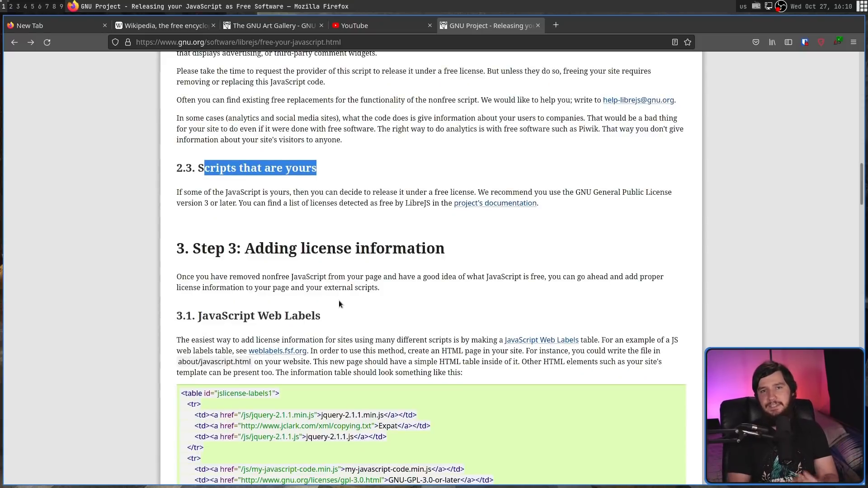
{"action": "scroll", "coordinate": [340, 304], "scroll_direction": "down", "scroll_amount": 4}
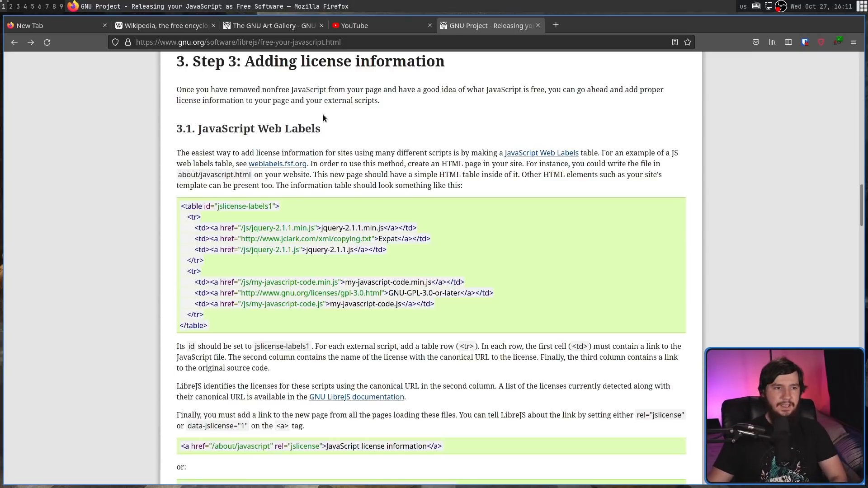
- Open the weblabels.fsf.org example in a new tab, scroll its license table, then return to the guide
{"action": "right_click", "coordinate": [293, 169]}
{"action": "left_click", "coordinate": [326, 174]}
{"action": "left_click", "coordinate": [608, 25]}
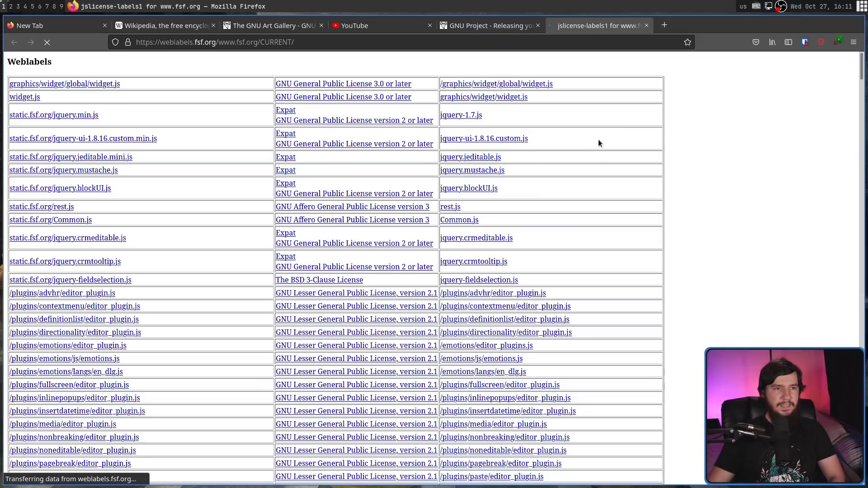
{"action": "scroll", "coordinate": [862, 73], "scroll_direction": "down", "scroll_amount": 15}
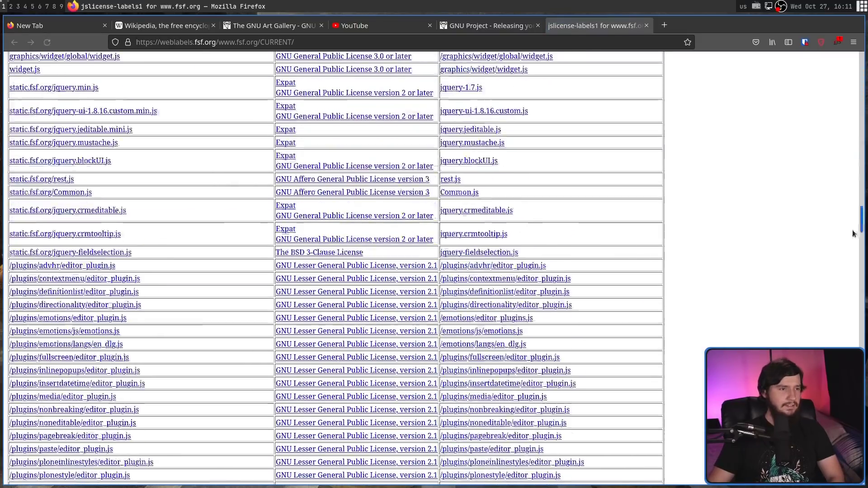
{"action": "scroll", "coordinate": [841, 185], "scroll_direction": "down", "scroll_amount": 15}
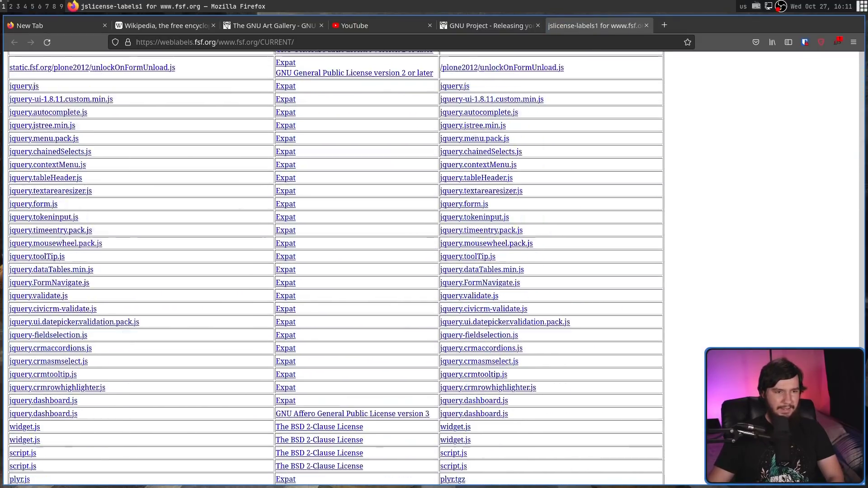
{"action": "scroll", "coordinate": [851, 104], "scroll_direction": "up", "scroll_amount": 20}
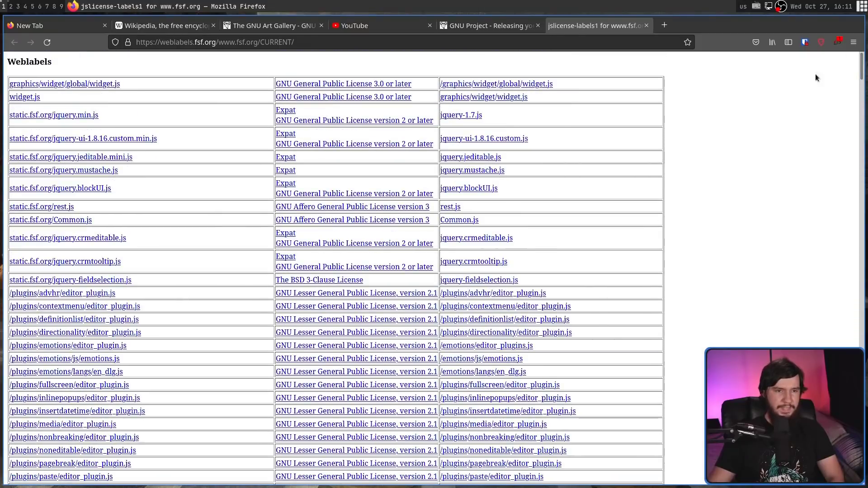
{"action": "left_click", "coordinate": [478, 29]}
- Scroll the license-comment example, highlighting the comment and the 'either version 3 of the License' wording
{"action": "scroll", "coordinate": [683, 134], "scroll_direction": "down", "scroll_amount": 8}
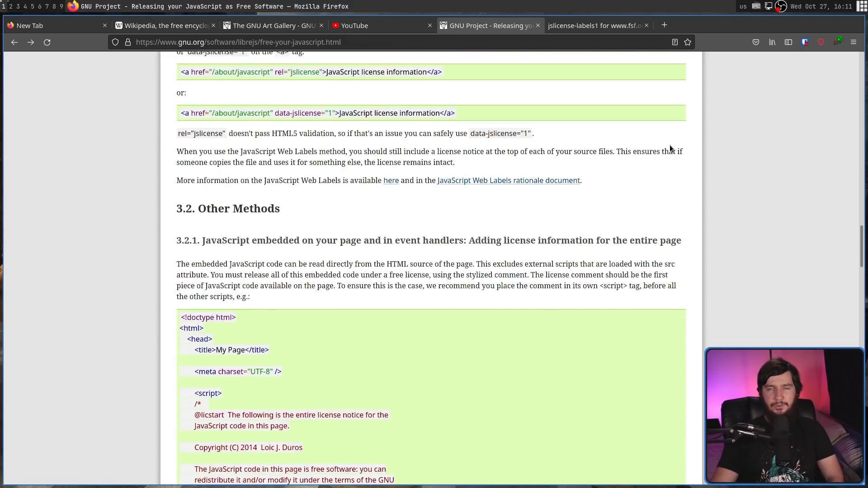
{"action": "scroll", "coordinate": [295, 157], "scroll_direction": "down", "scroll_amount": 1}
{"action": "scroll", "coordinate": [296, 158], "scroll_direction": "down", "scroll_amount": 5}
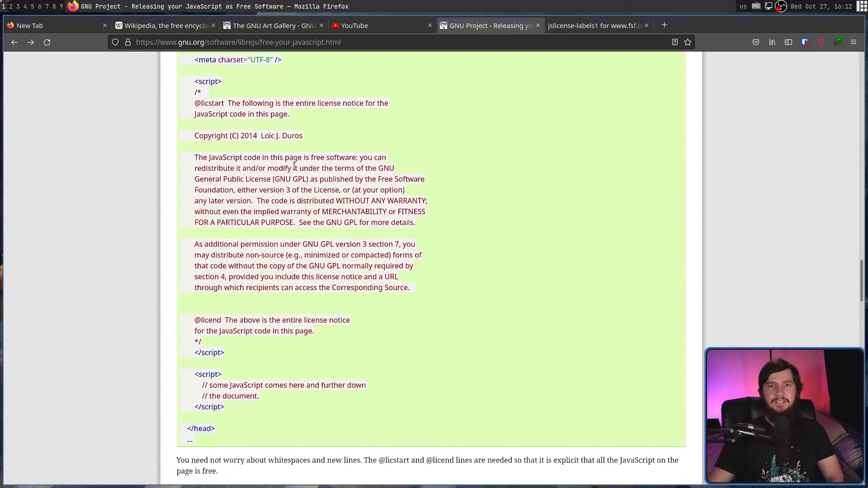
{"action": "scroll", "coordinate": [295, 167], "scroll_direction": "up", "scroll_amount": 2}
{"action": "left_click_drag", "start_coordinate": [230, 478], "coordinate": [184, 203]}
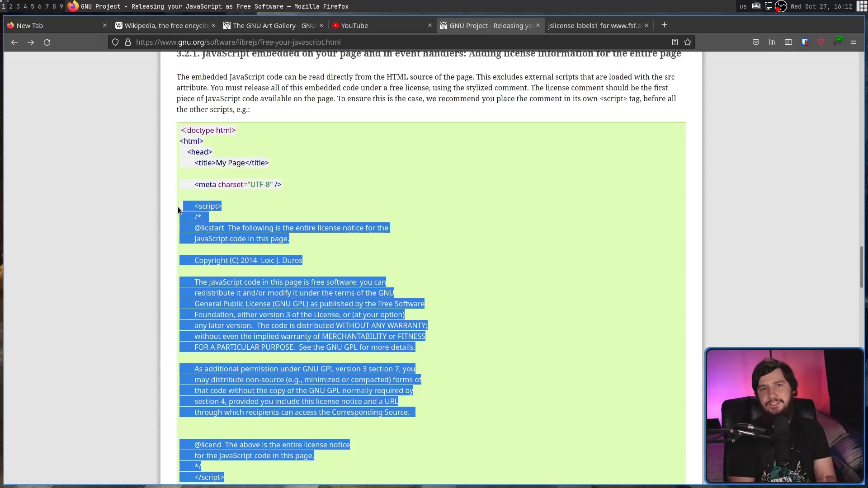
{"action": "left_click", "coordinate": [284, 259]}
{"action": "scroll", "coordinate": [285, 258], "scroll_direction": "down", "scroll_amount": 3}
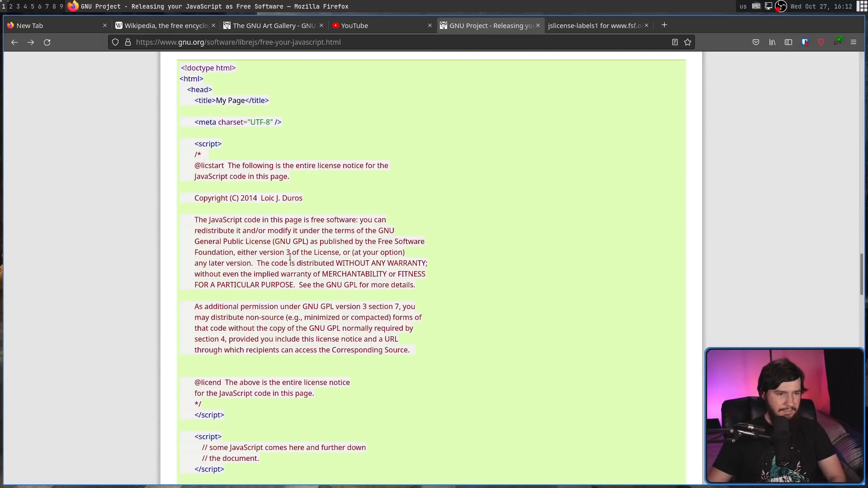
{"action": "left_click_drag", "start_coordinate": [292, 252], "coordinate": [269, 263]}
{"action": "scroll", "coordinate": [352, 256], "scroll_direction": "down", "scroll_amount": 9}
{"action": "left_click", "coordinate": [351, 256]}
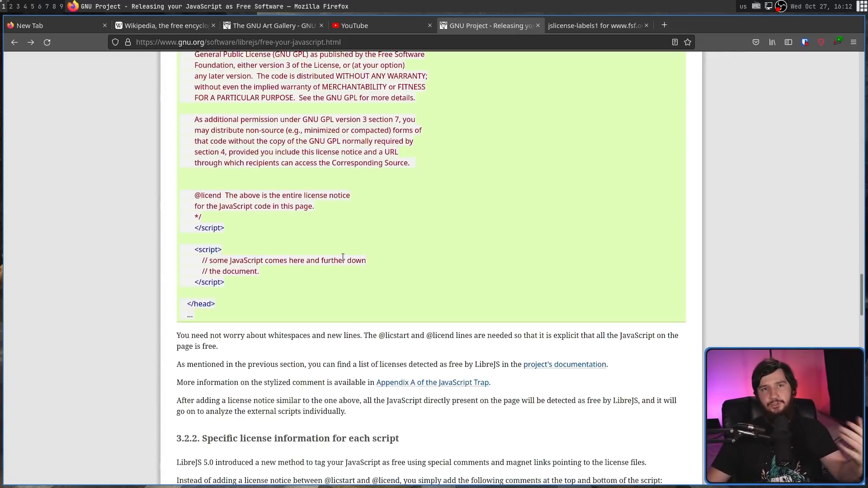
{"action": "scroll", "coordinate": [413, 256], "scroll_direction": "down", "scroll_amount": 4}
{"action": "scroll", "coordinate": [416, 256], "scroll_direction": "down", "scroll_amount": 5}
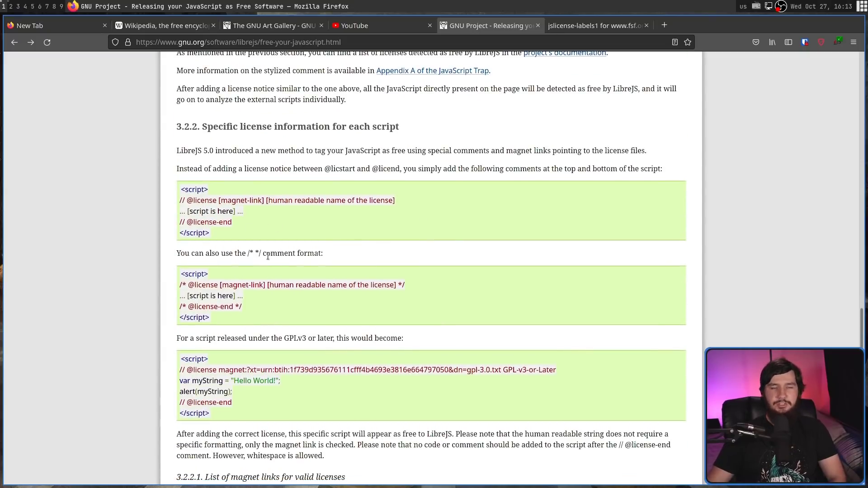
{"action": "scroll", "coordinate": [268, 256], "scroll_direction": "up", "scroll_amount": 4}
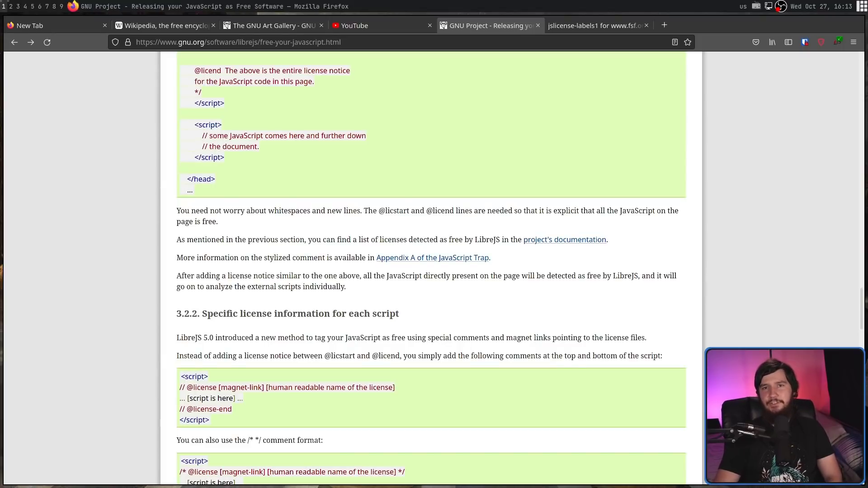
{"action": "scroll", "coordinate": [469, 196], "scroll_direction": "up", "scroll_amount": 5}
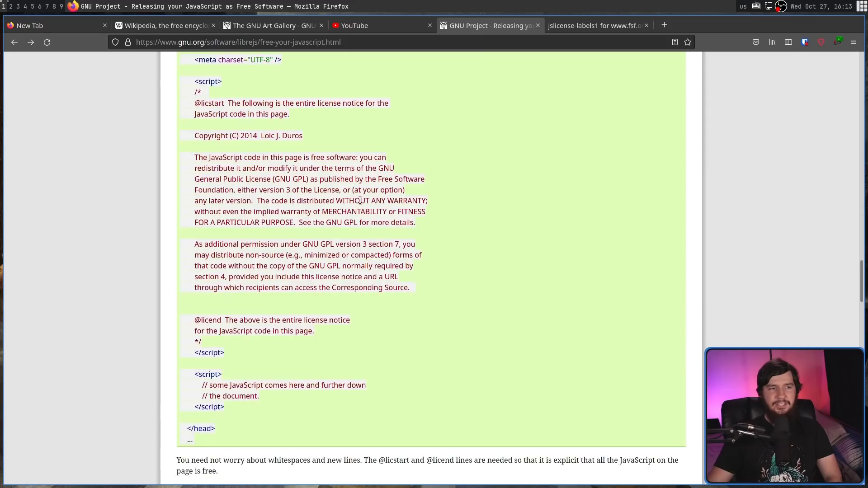
{"action": "left_click_drag", "start_coordinate": [225, 353], "coordinate": [184, 72]}
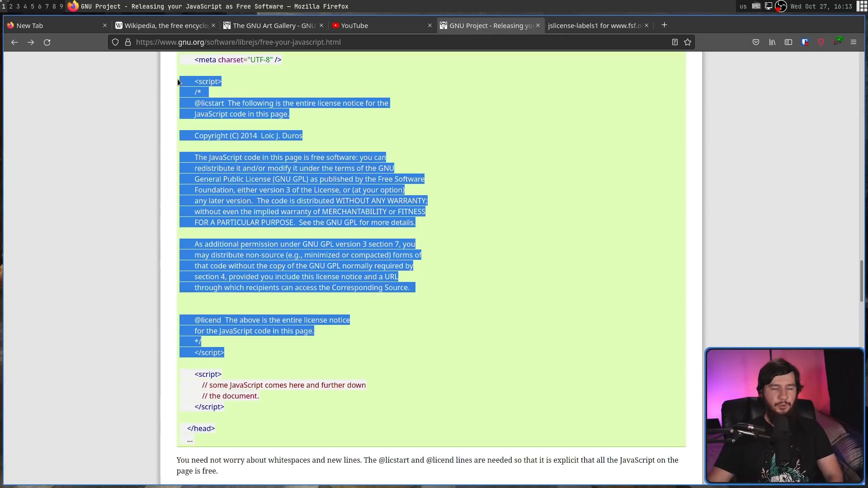
- Highlight the whole jslicense-labels1 Web Labels table example code
{"action": "scroll", "coordinate": [489, 197], "scroll_direction": "up", "scroll_amount": 5}
{"action": "scroll", "coordinate": [489, 199], "scroll_direction": "up", "scroll_amount": 8}
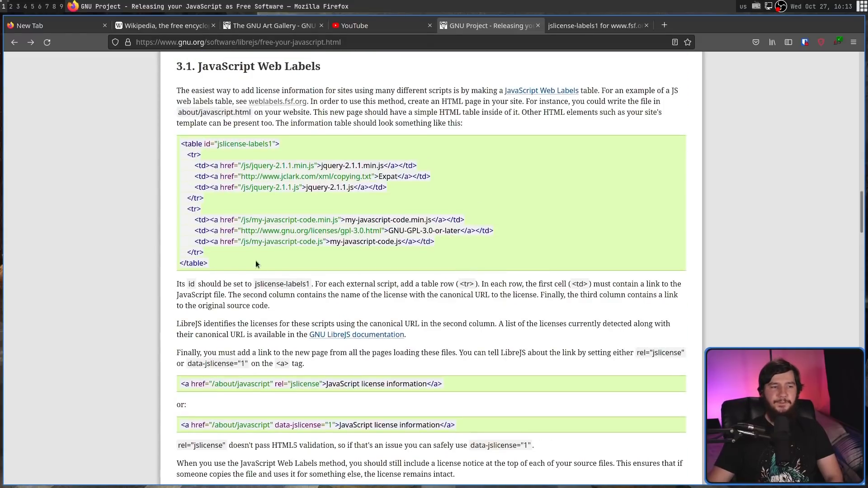
{"action": "left_click_drag", "start_coordinate": [218, 262], "coordinate": [172, 138]}
{"action": "left_click", "coordinate": [226, 205]}
{"action": "left_click_drag", "start_coordinate": [208, 264], "coordinate": [159, 136]}
{"action": "left_click", "coordinate": [335, 185]}
{"action": "scroll", "coordinate": [347, 185], "scroll_direction": "up", "scroll_amount": 8}
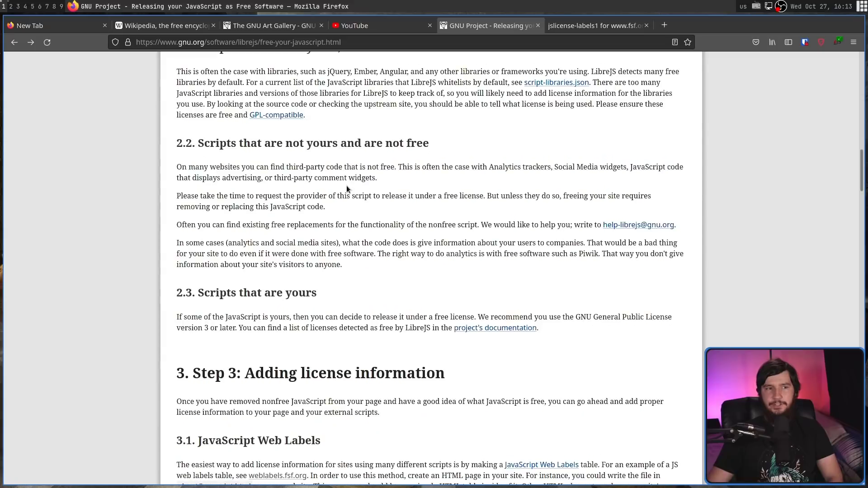
{"action": "scroll", "coordinate": [500, 142], "scroll_direction": "down", "scroll_amount": 8}
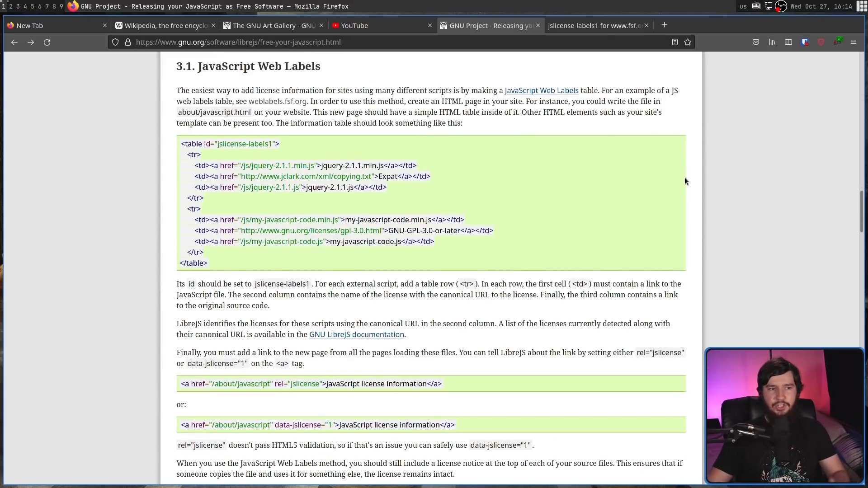
{"action": "scroll", "coordinate": [661, 151], "scroll_direction": "up", "scroll_amount": 5}
{"action": "scroll", "coordinate": [423, 222], "scroll_direction": "down", "scroll_amount": 3}
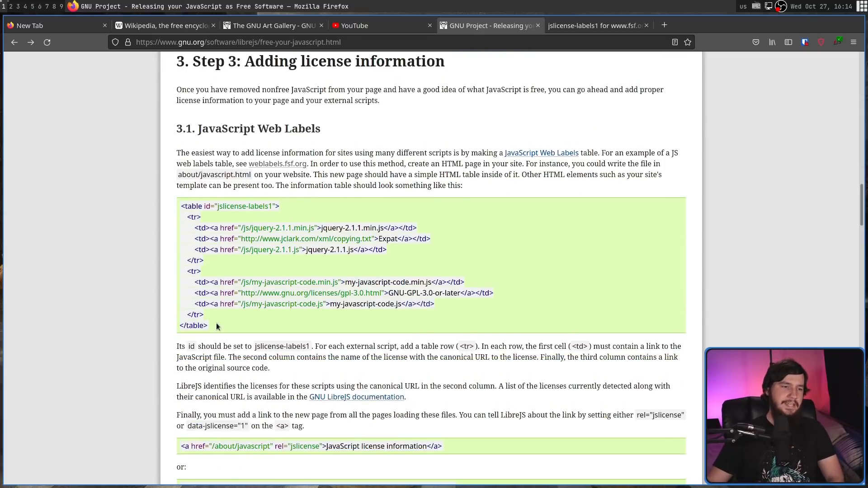
{"action": "left_click_drag", "start_coordinate": [208, 327], "coordinate": [166, 204]}
{"action": "left_click", "coordinate": [250, 317]}
{"action": "left_click_drag", "start_coordinate": [237, 322], "coordinate": [164, 208]}
{"action": "left_click", "coordinate": [247, 330]}
{"action": "left_click_drag", "start_coordinate": [247, 330], "coordinate": [176, 194]}
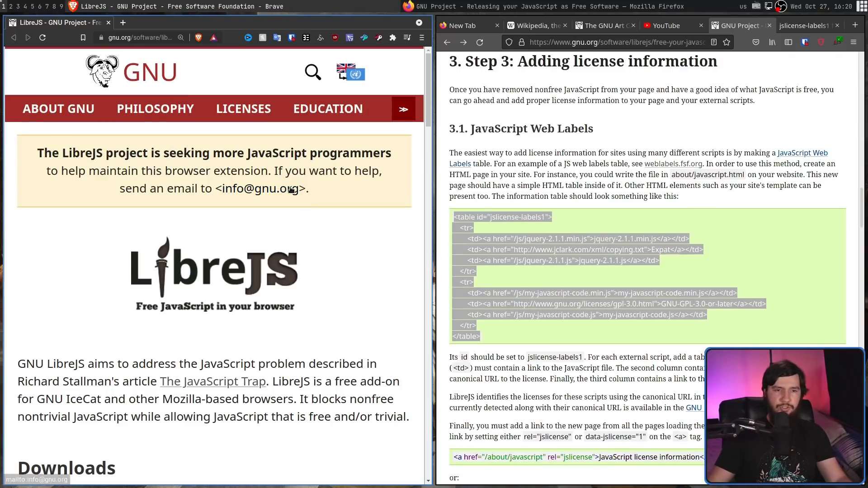
- Reset the LibreJS project page zoom to normal and highlight the Installer download description
{"action": "left_click", "coordinate": [181, 38]}
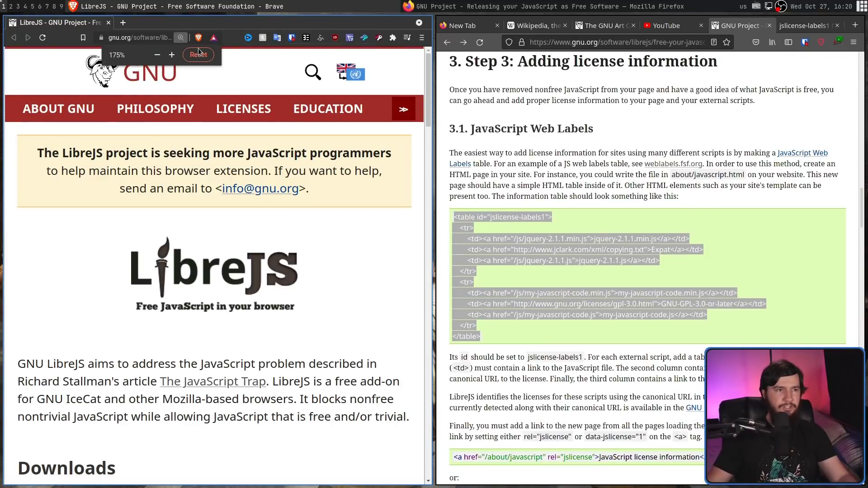
{"action": "left_click", "coordinate": [198, 54]}
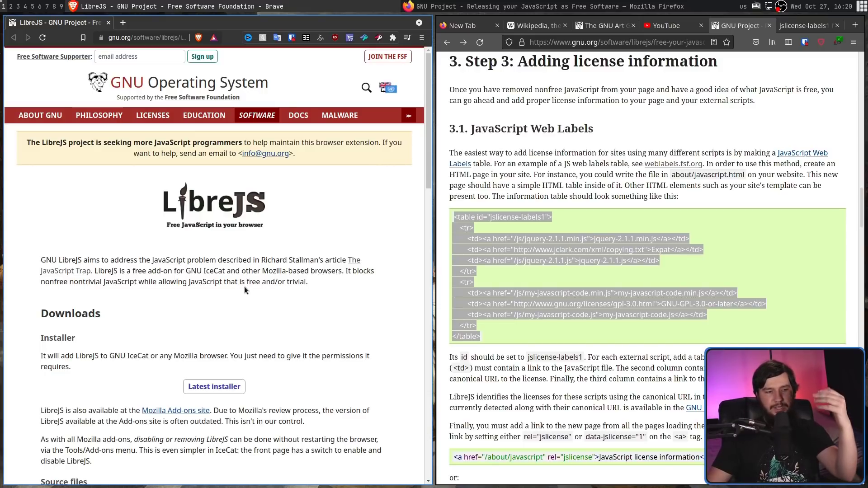
{"action": "left_click_drag", "start_coordinate": [368, 356], "coordinate": [142, 348]}
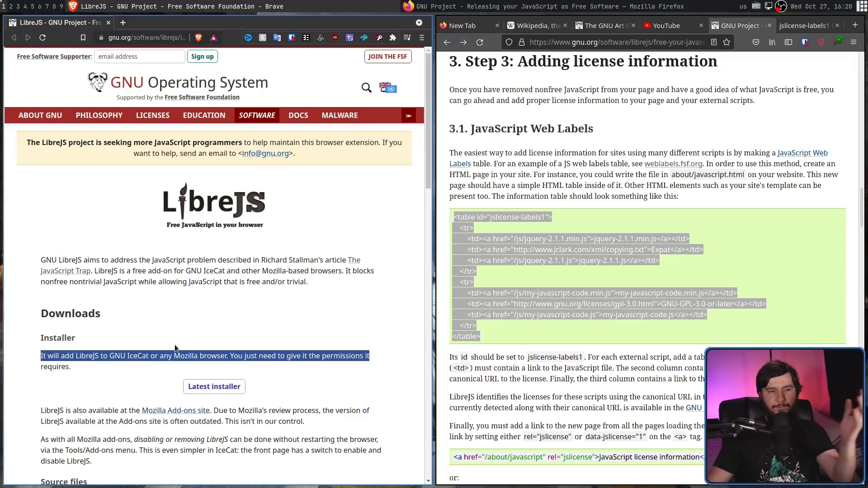
{"action": "left_click", "coordinate": [219, 346]}
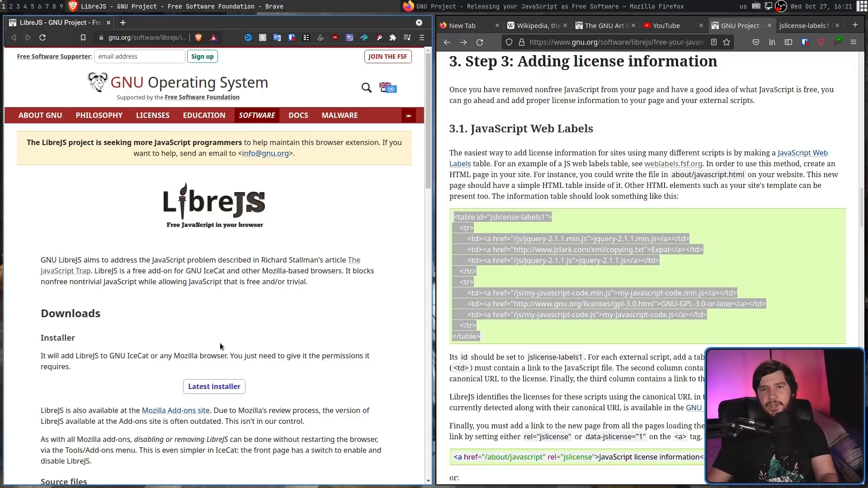
- Scroll down to the Source files downloads and highlight their description
{"action": "scroll", "coordinate": [267, 356], "scroll_direction": "down", "scroll_amount": 1}
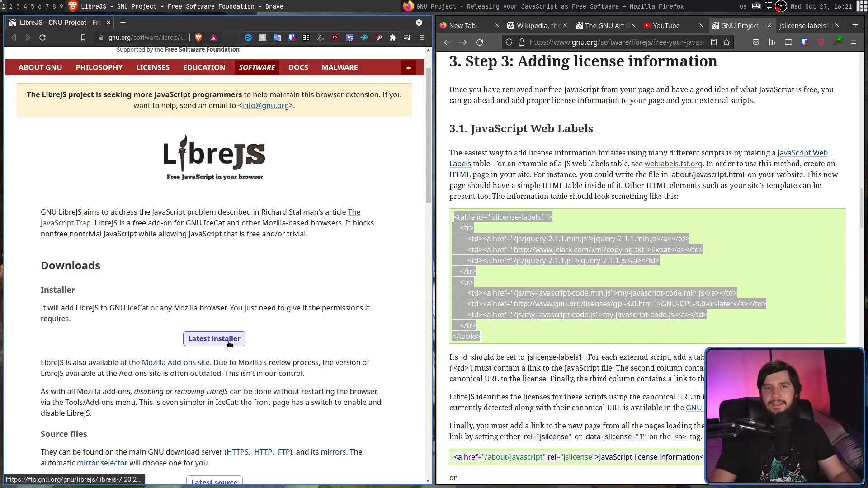
{"action": "scroll", "coordinate": [229, 345], "scroll_direction": "down", "scroll_amount": 3}
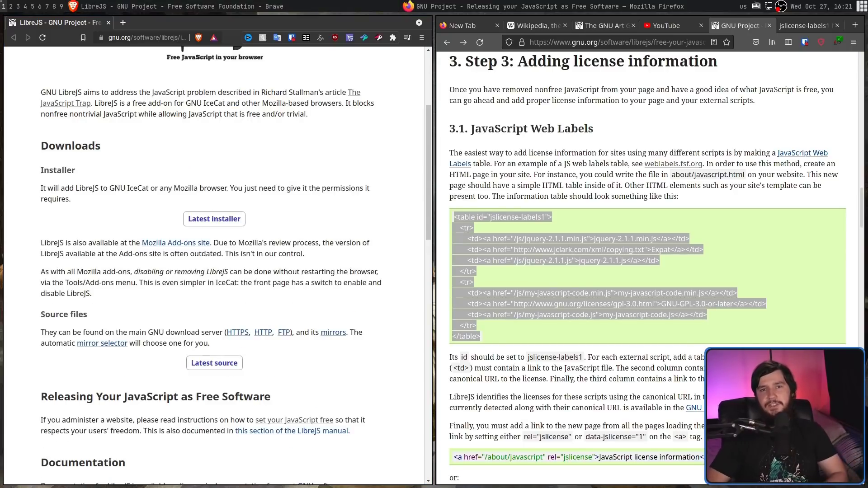
{"action": "left_click_drag", "start_coordinate": [280, 364], "coordinate": [99, 323]}
{"action": "left_click", "coordinate": [102, 322]}
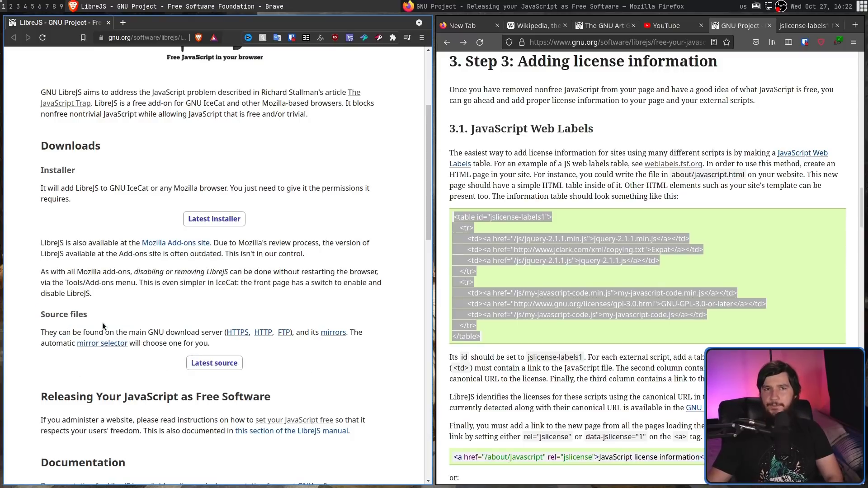